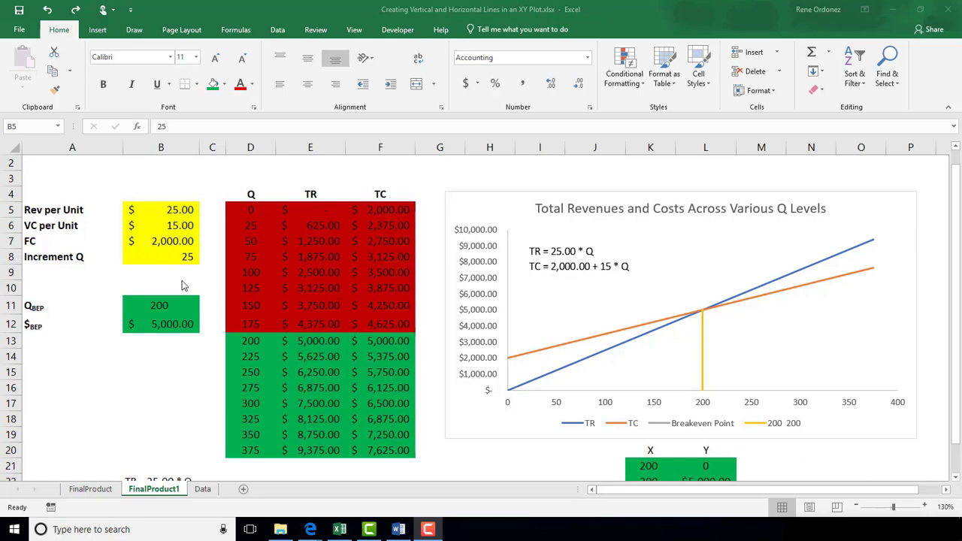
Step: Set the revenue per unit in cell B5 to 30
left_click(144, 209)
left_click_drag(143, 209, 145, 238)
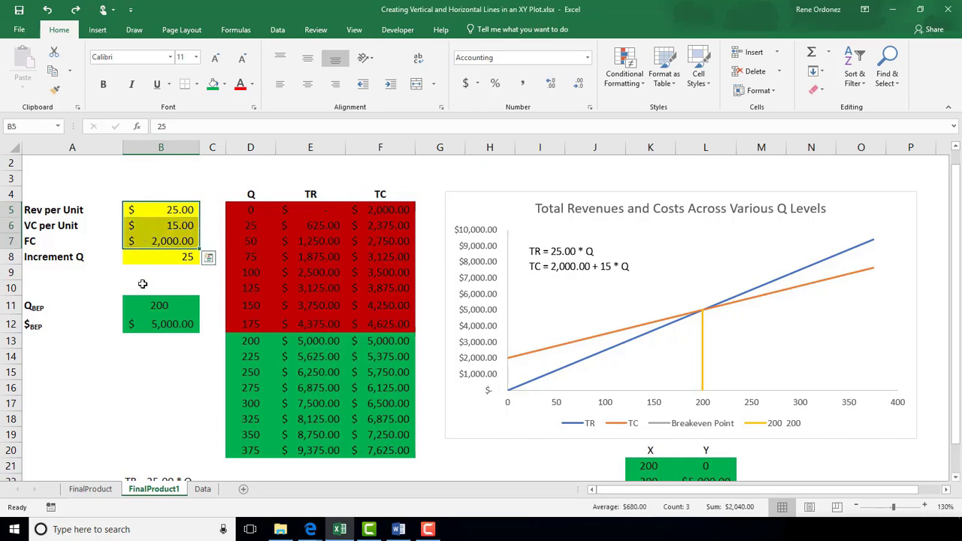
left_click(645, 274)
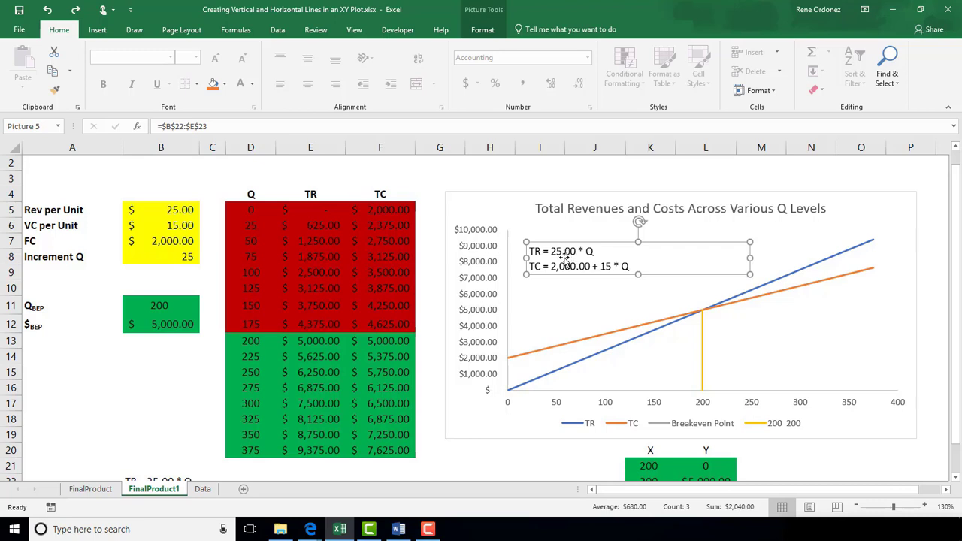
left_click(180, 212)
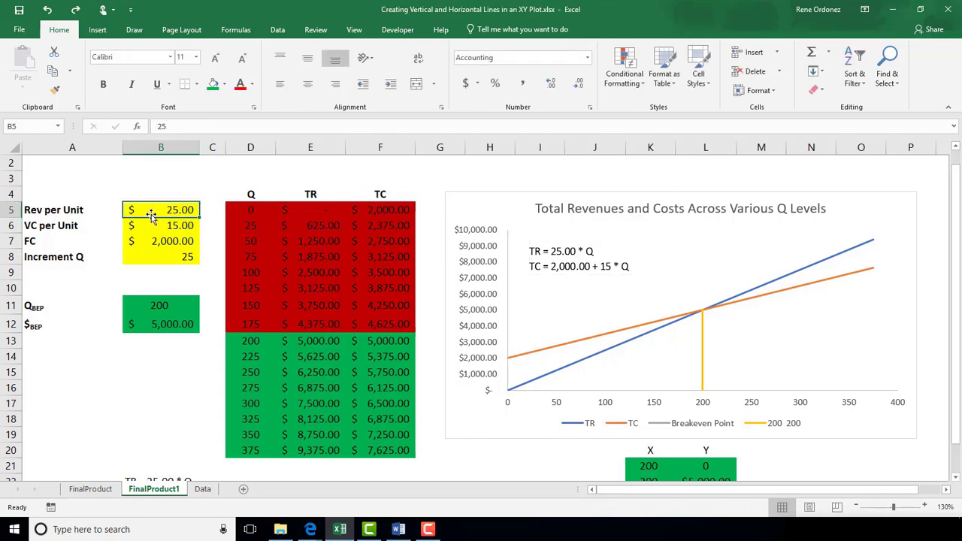
type("30")
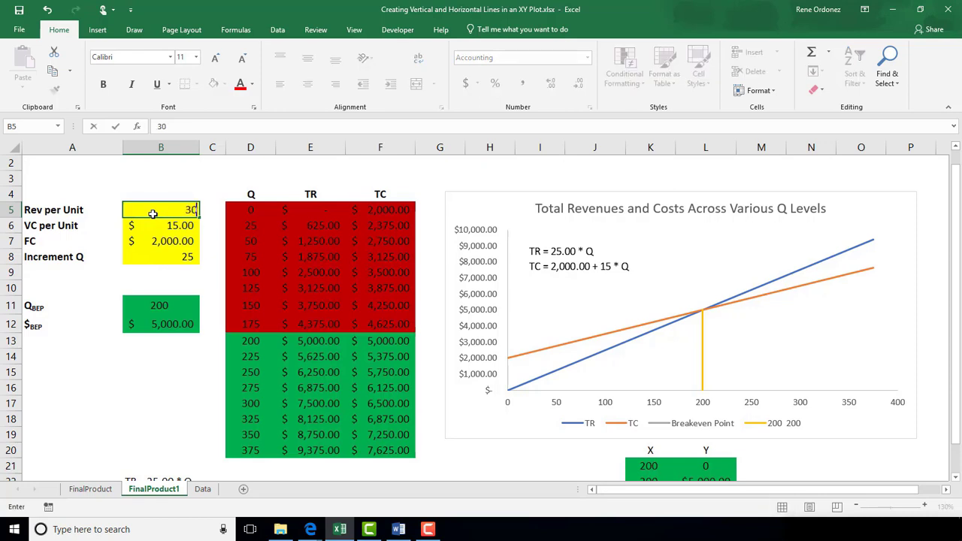
key("Return")
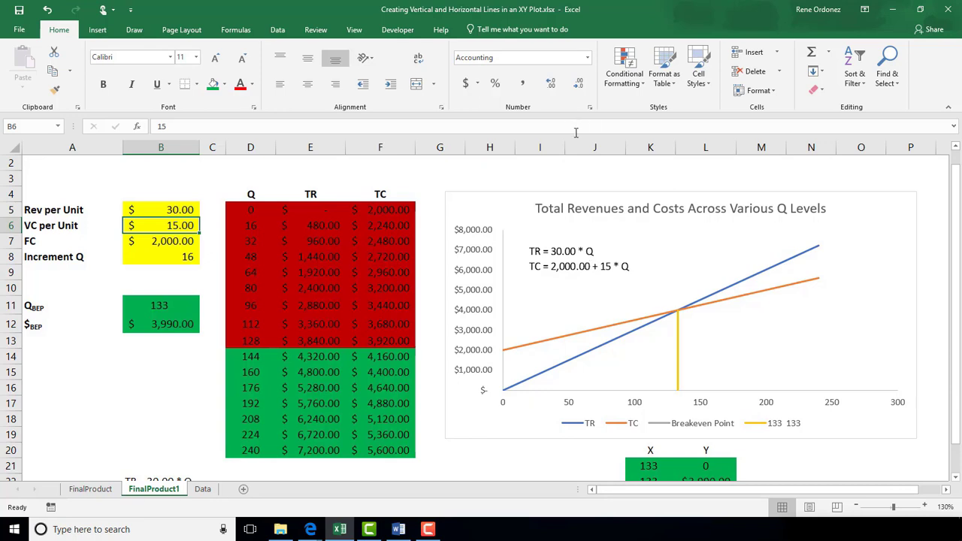
left_click(541, 173)
type("=concatenate")
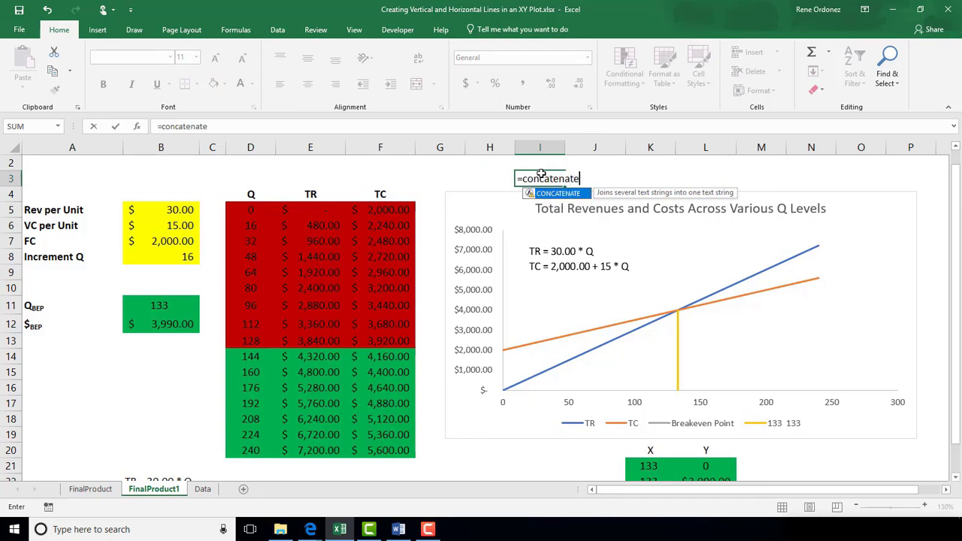
key("Escape")
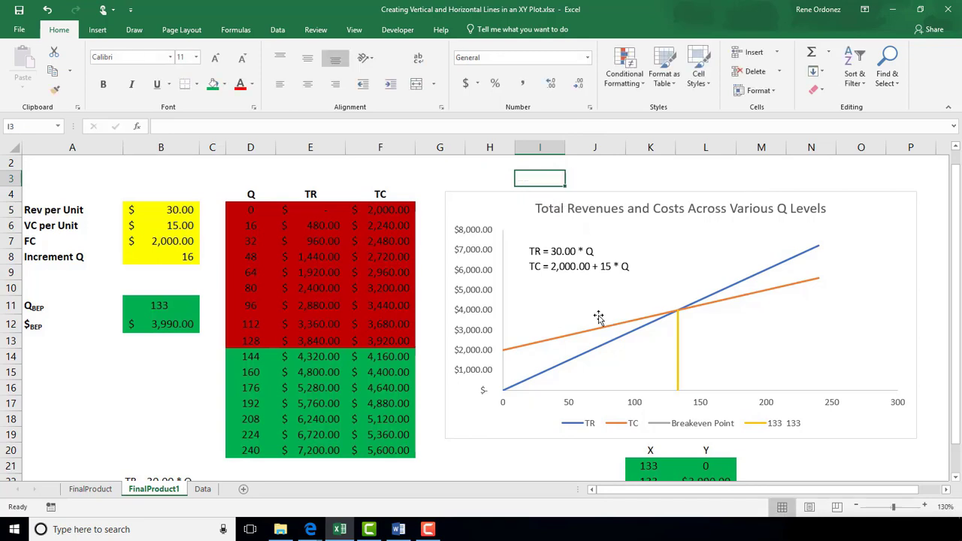
Step: Rewrite the TR label formula in B22 as =CONCATENATE("TR = ",FIXED(B2,2)," * Q")
left_click(553, 267)
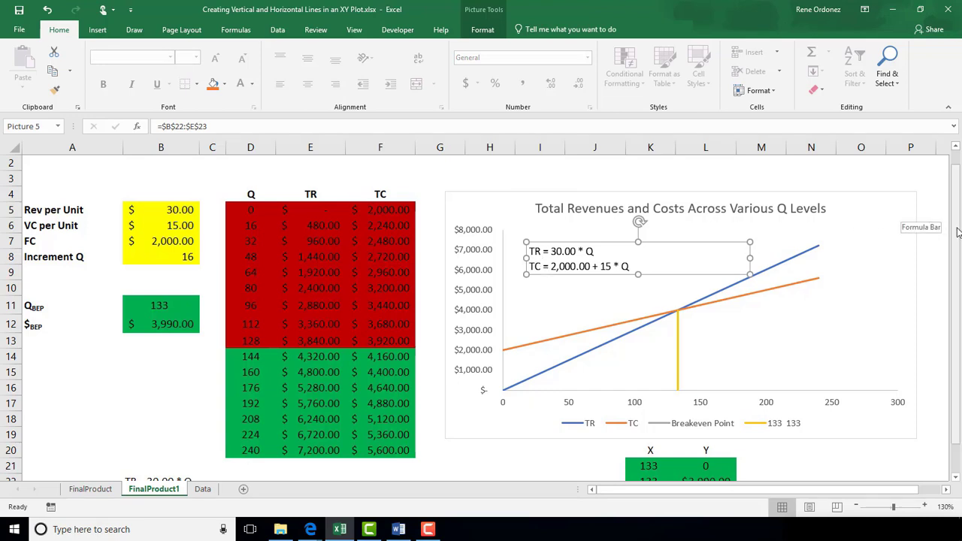
scroll(956, 231, "down", 2)
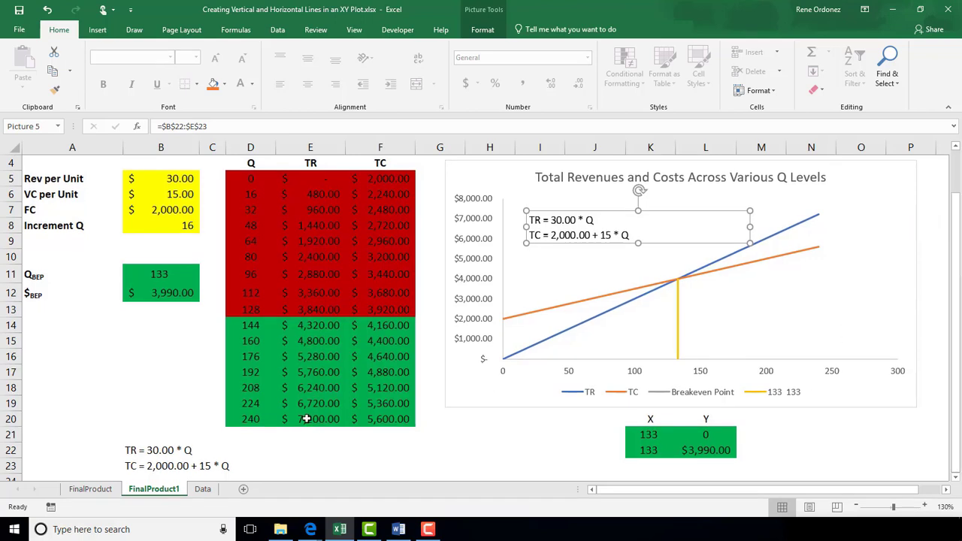
left_click(142, 450)
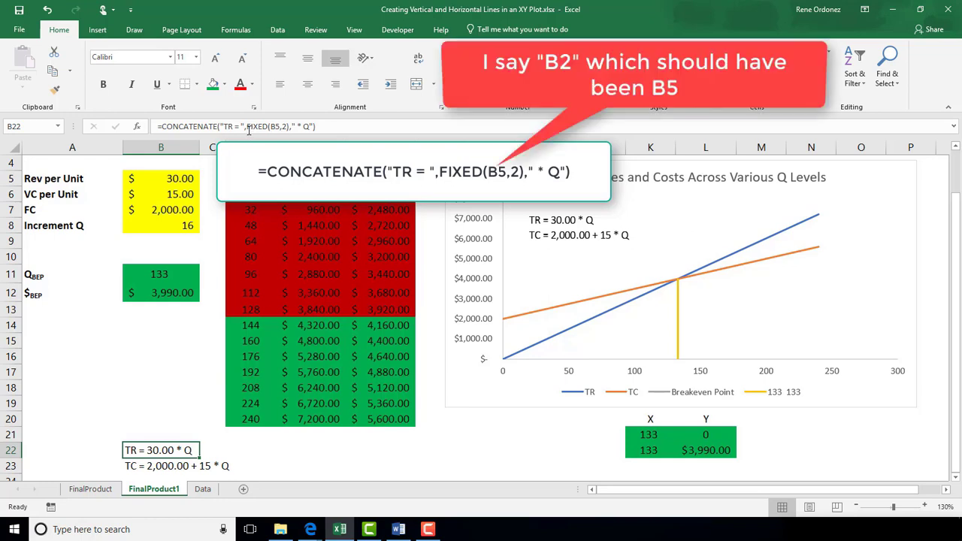
left_click_drag(248, 129, 287, 131)
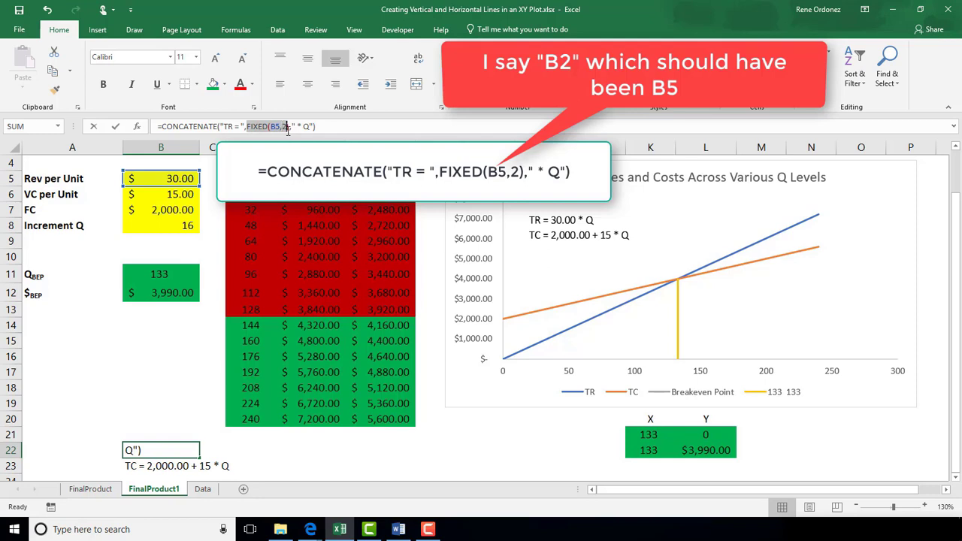
type("b2")
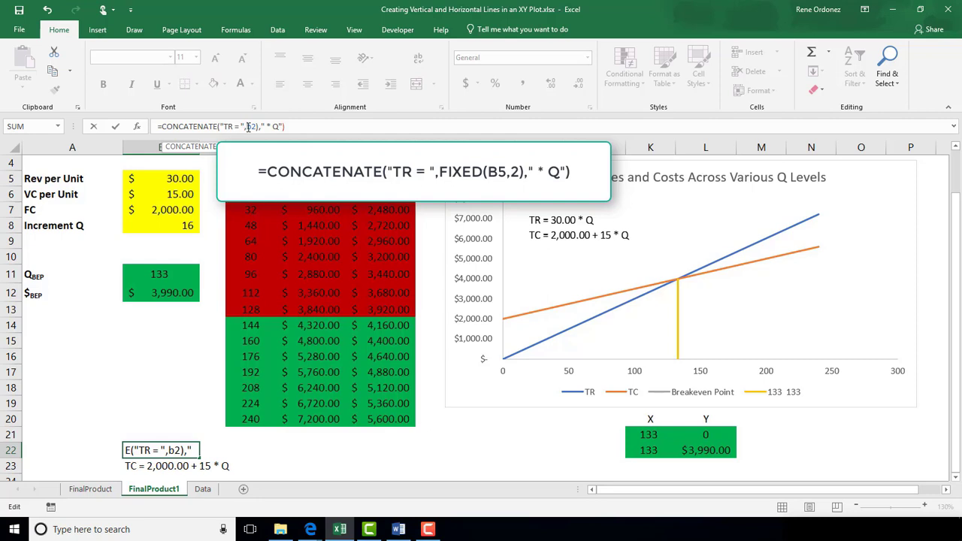
type("fixed(")
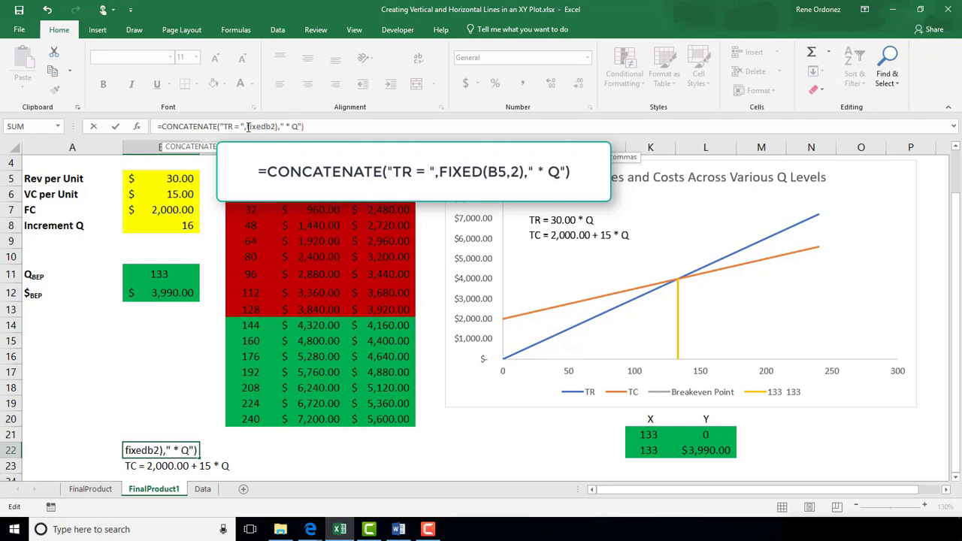
type("(")
key("Right")
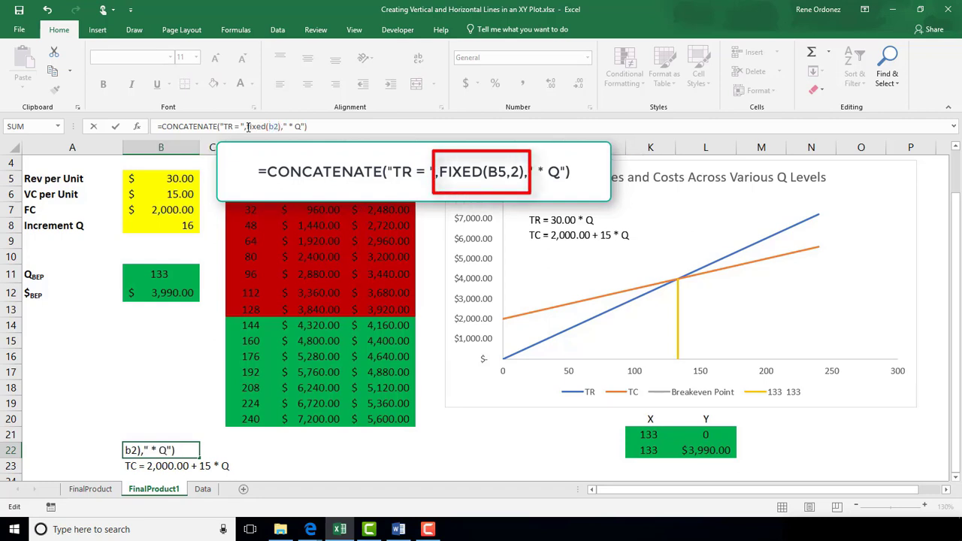
type(",2)")
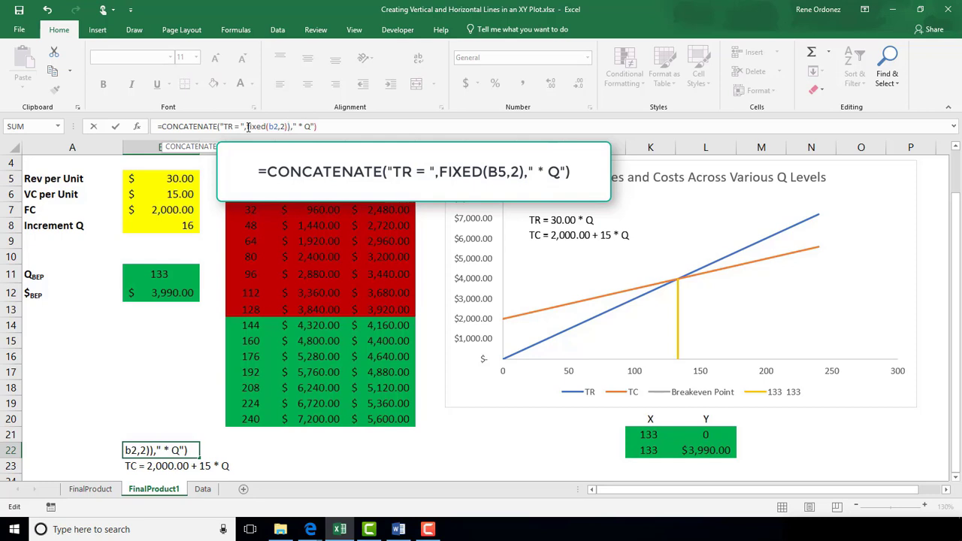
key("BackSpace")
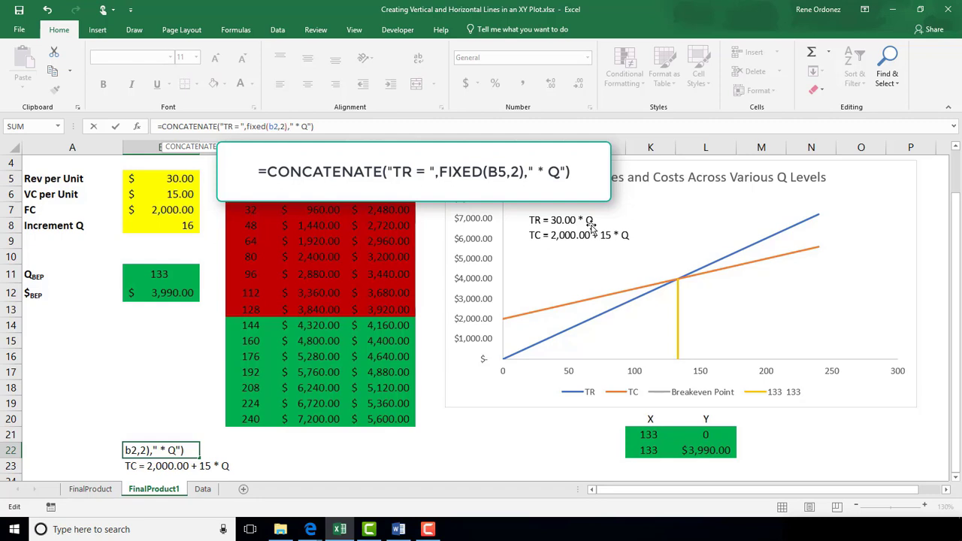
key("Return")
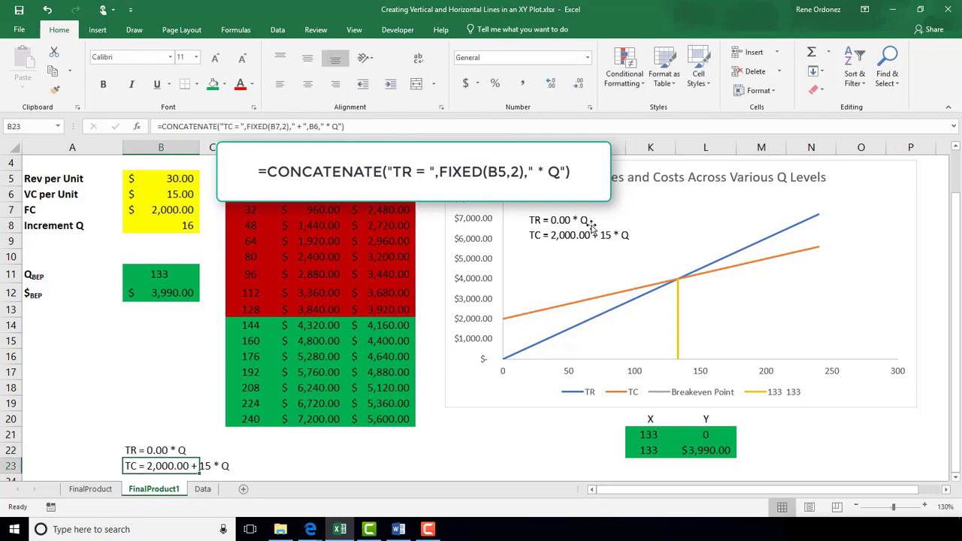
Step: Change the cell reference inside FIXED in B22's TR label formula to B5, keeping two decimals
left_click(139, 451)
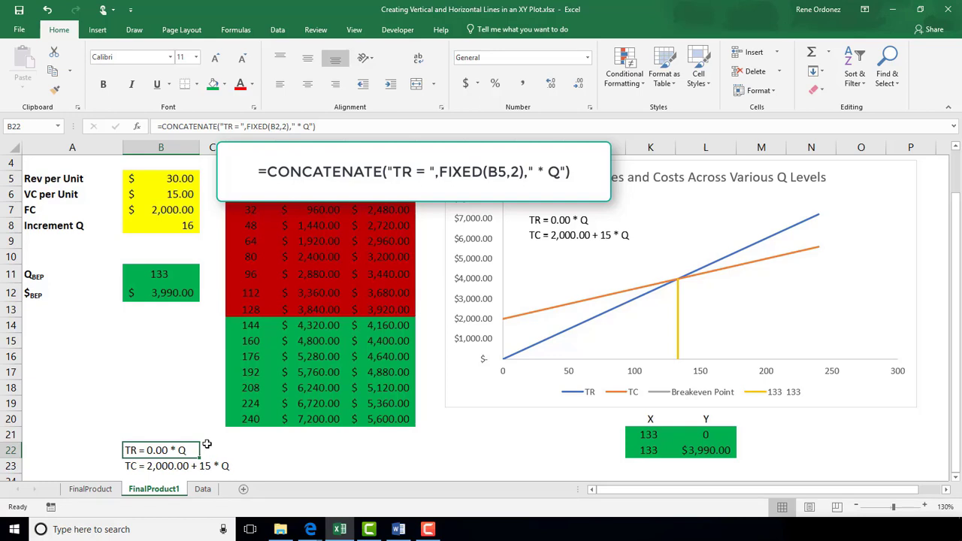
left_click(278, 126)
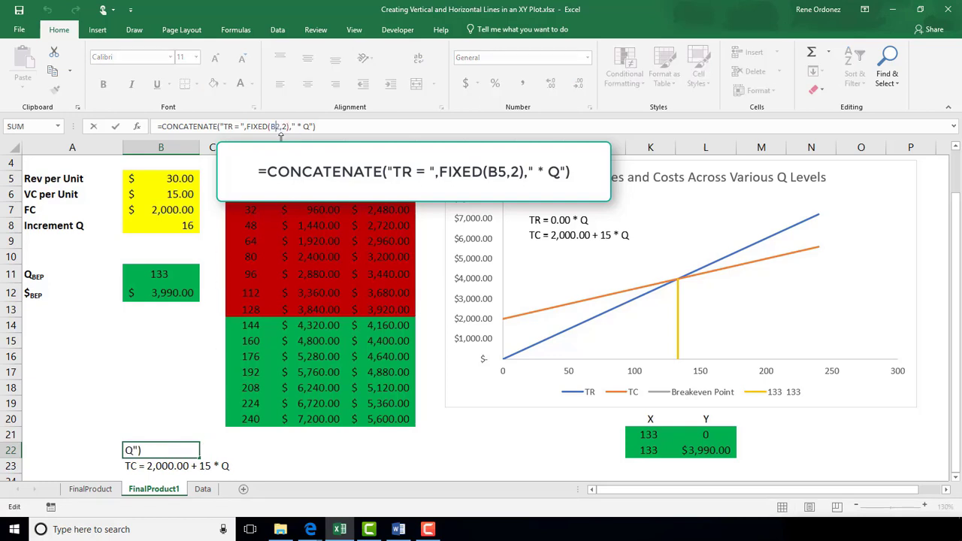
type("5")
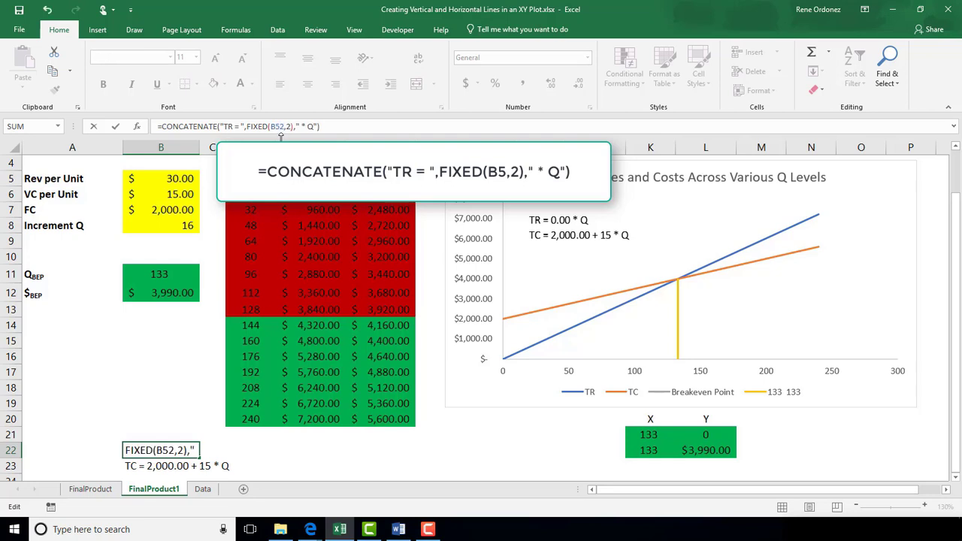
key("Delete")
key("Return")
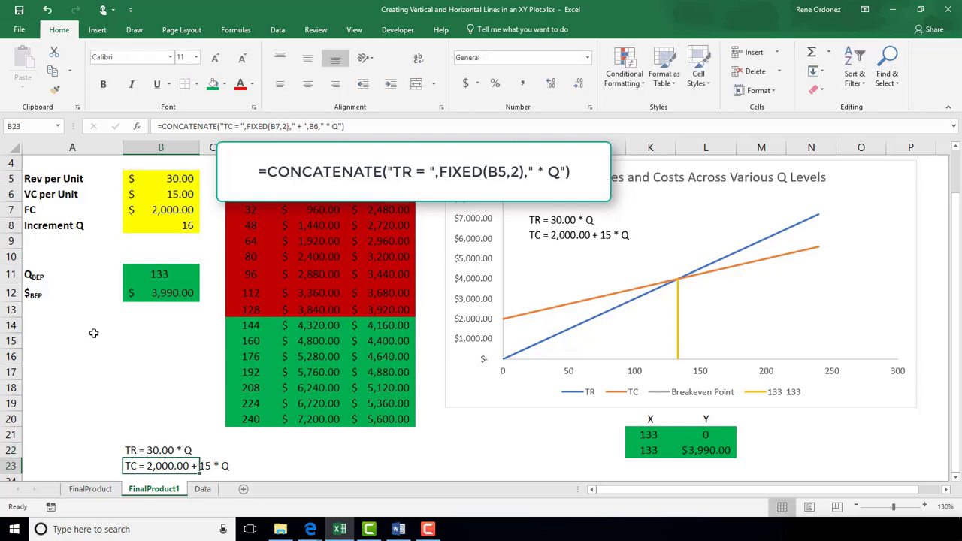
Step: Review the CONCATENATE formulas behind the TR and TC labels in B22 and B23
left_click(134, 450)
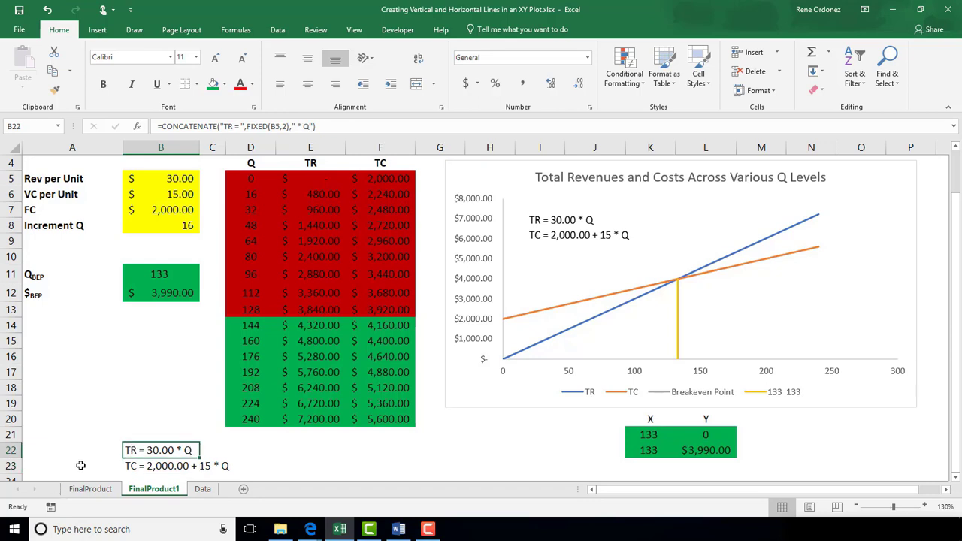
left_click(135, 468)
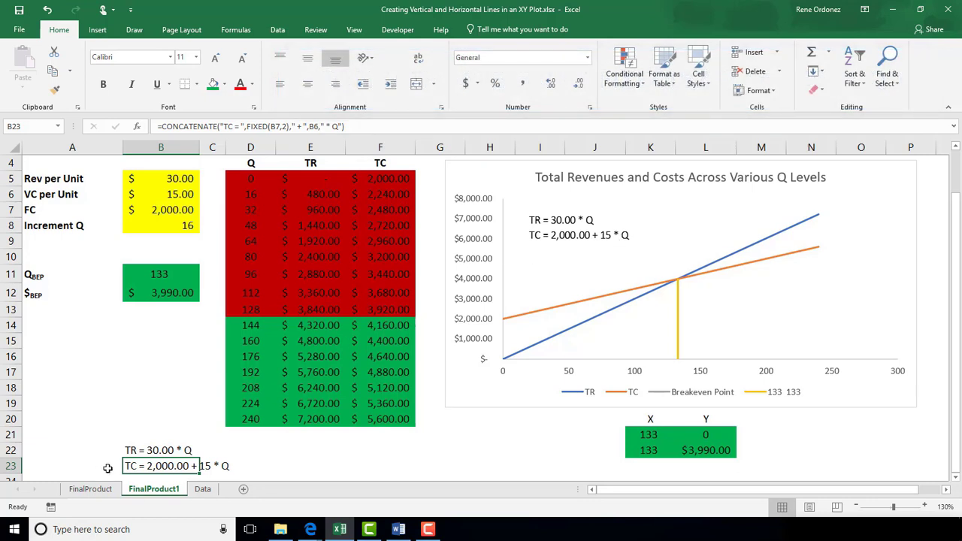
key("Return")
left_click(152, 450)
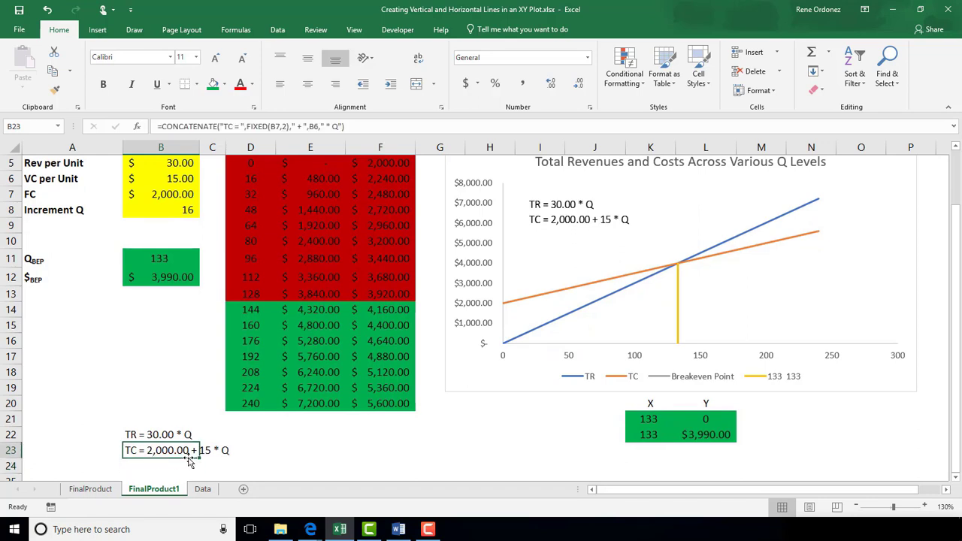
left_click(265, 450)
left_click(173, 434)
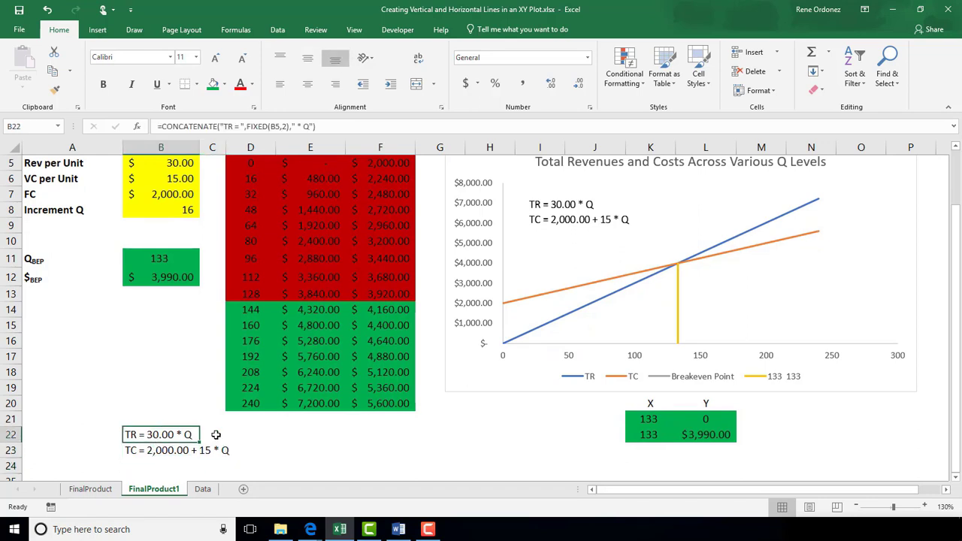
Step: Delete the linked picture of the TR and TC equations from the chart
left_click(580, 221)
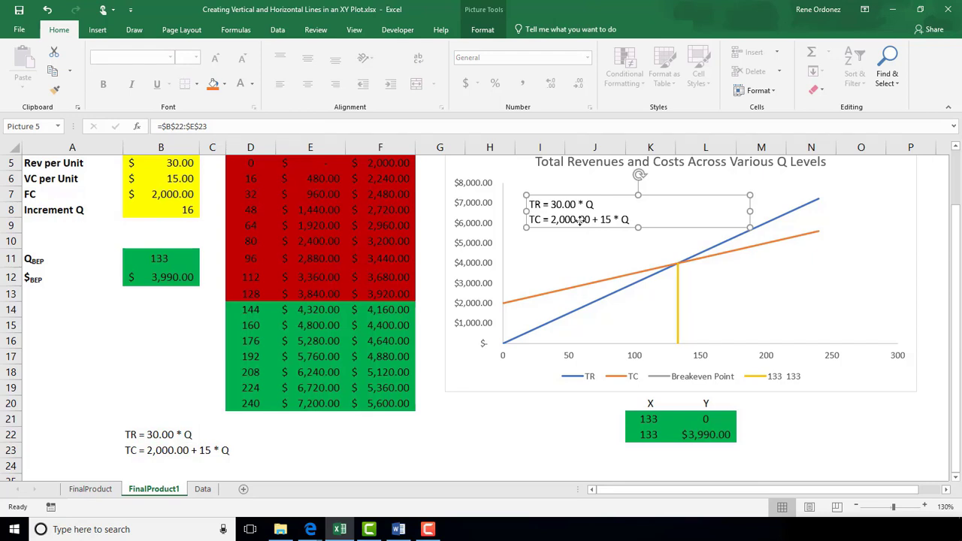
key("Escape")
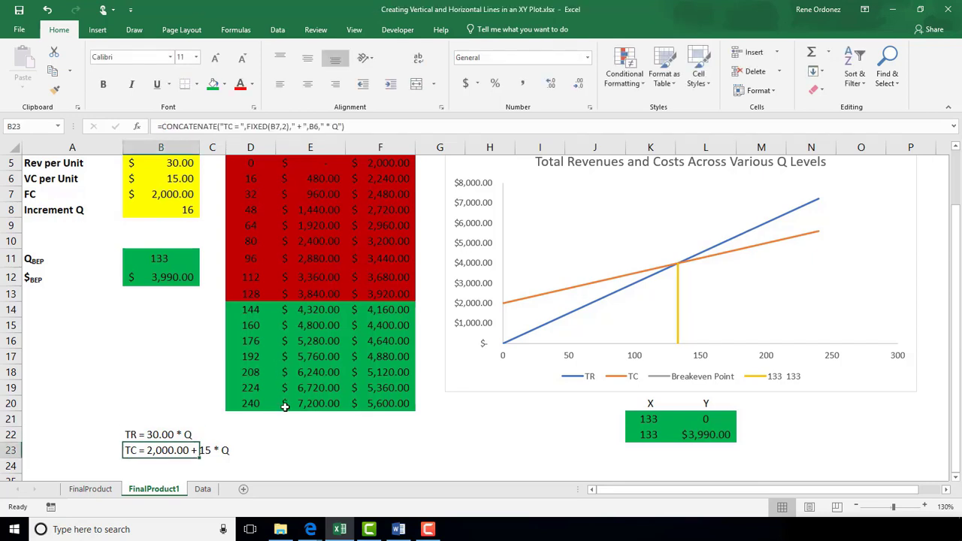
Step: Copy the range B22:E23 containing the TR and TC equation labels
left_click(141, 435)
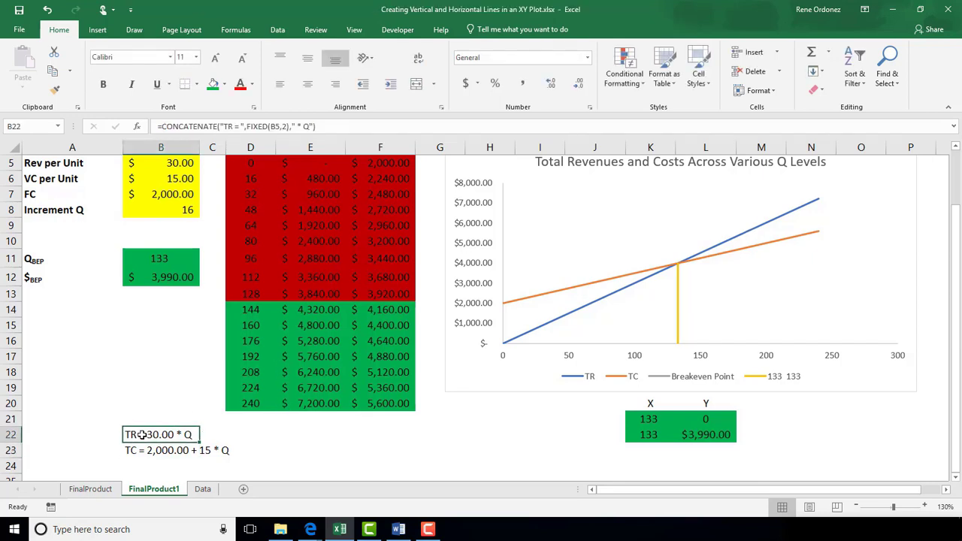
left_click(140, 450)
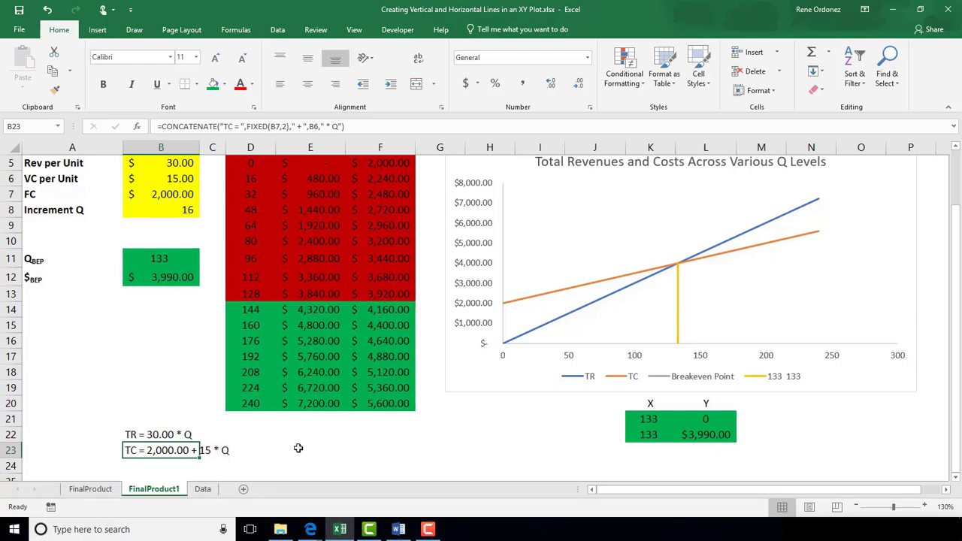
left_click(343, 439)
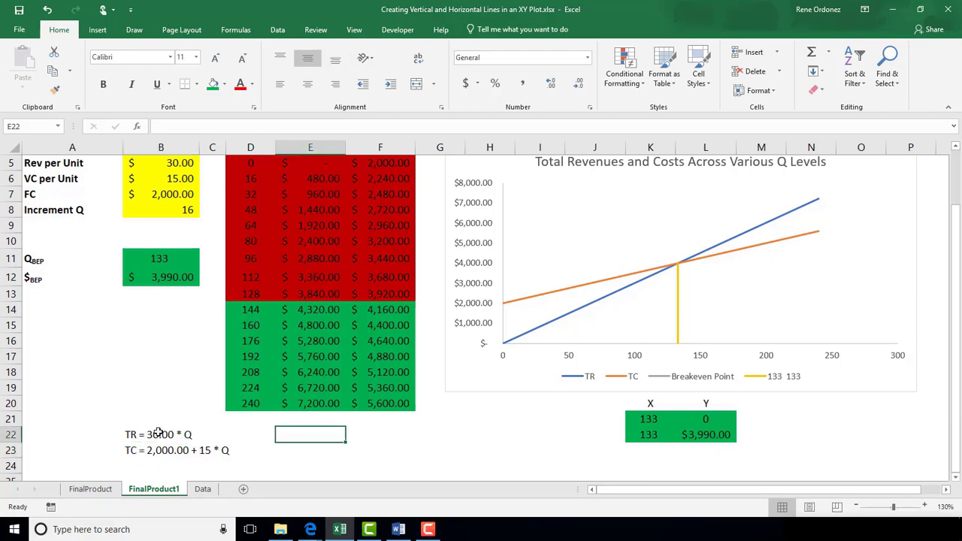
left_click_drag(138, 434, 254, 449)
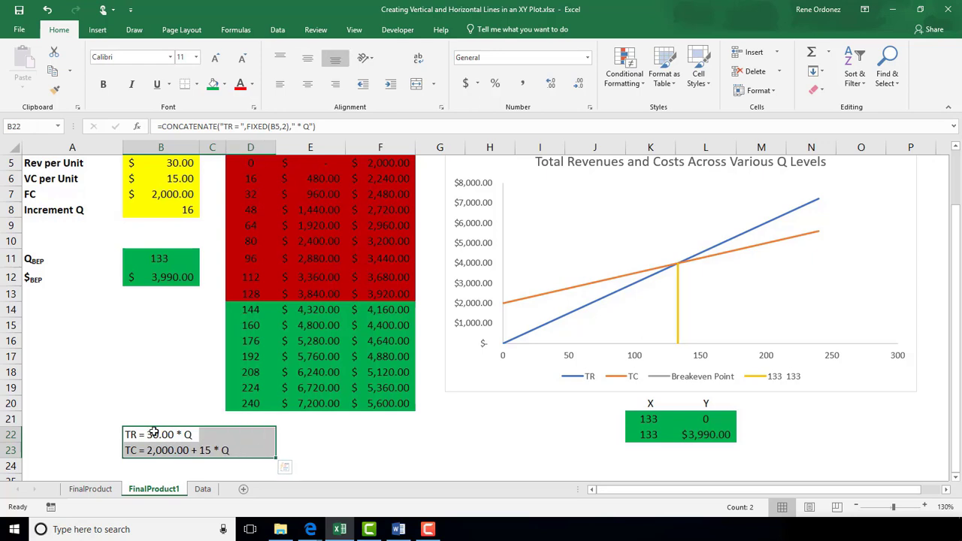
left_click_drag(155, 435, 301, 450)
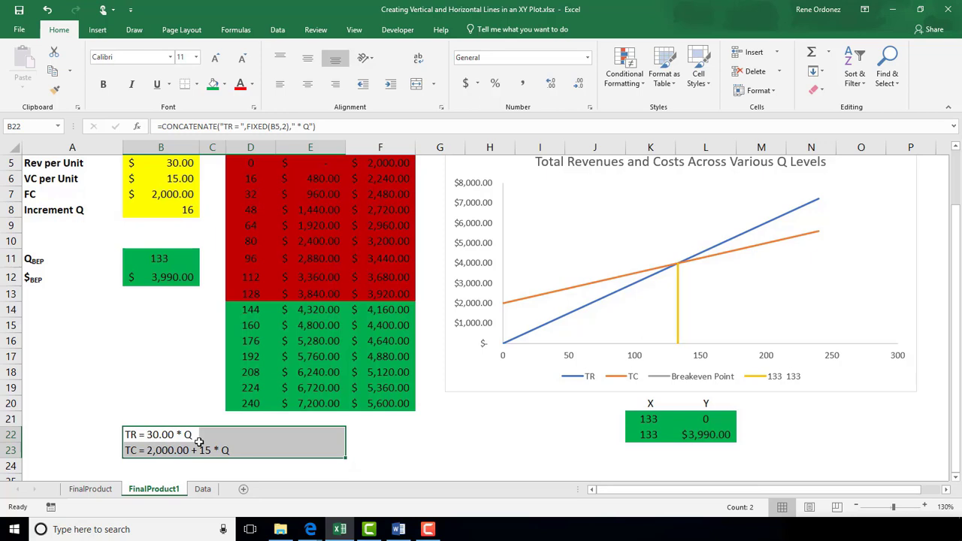
key("ctrl+c")
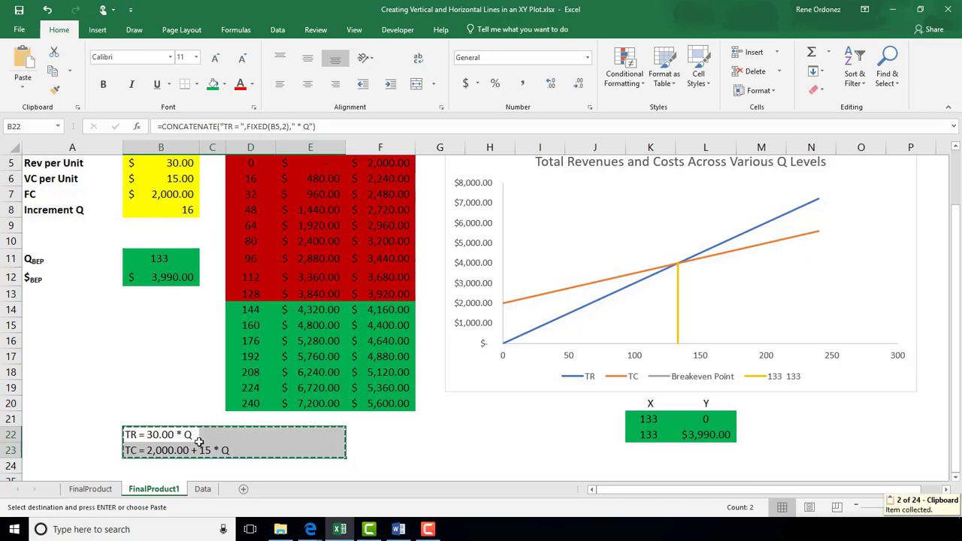
Step: Paste the copied labels as a linked picture at F22 and shift it slightly away from the source cells
left_click(410, 434)
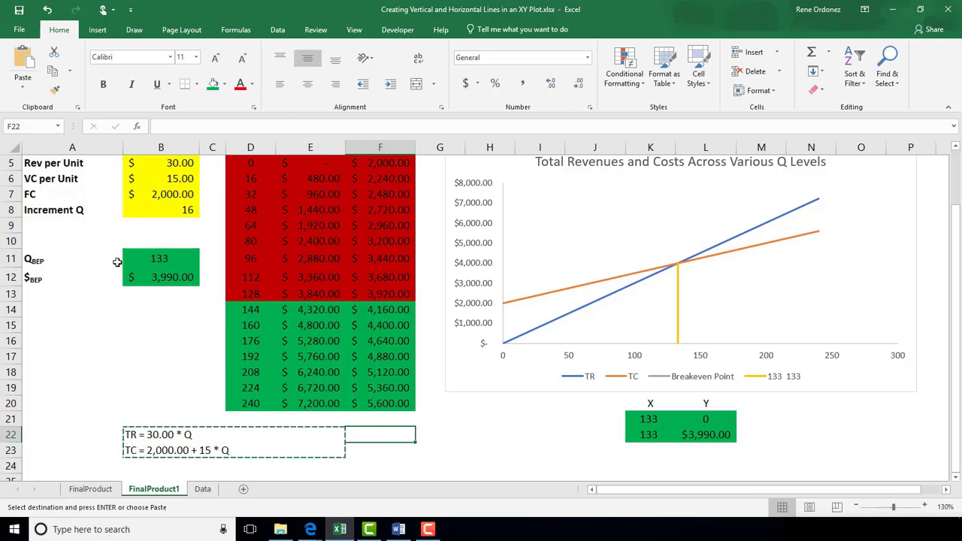
left_click(23, 91)
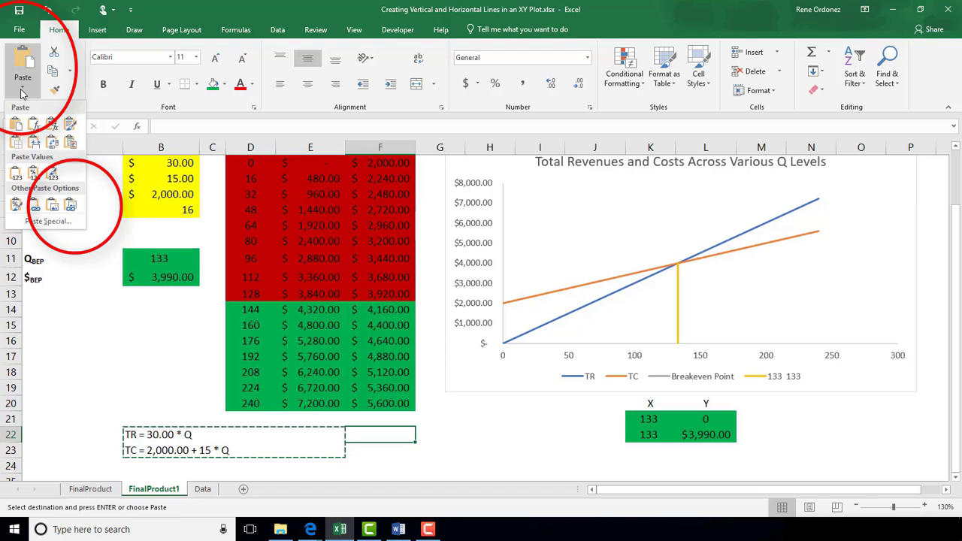
left_click(71, 205)
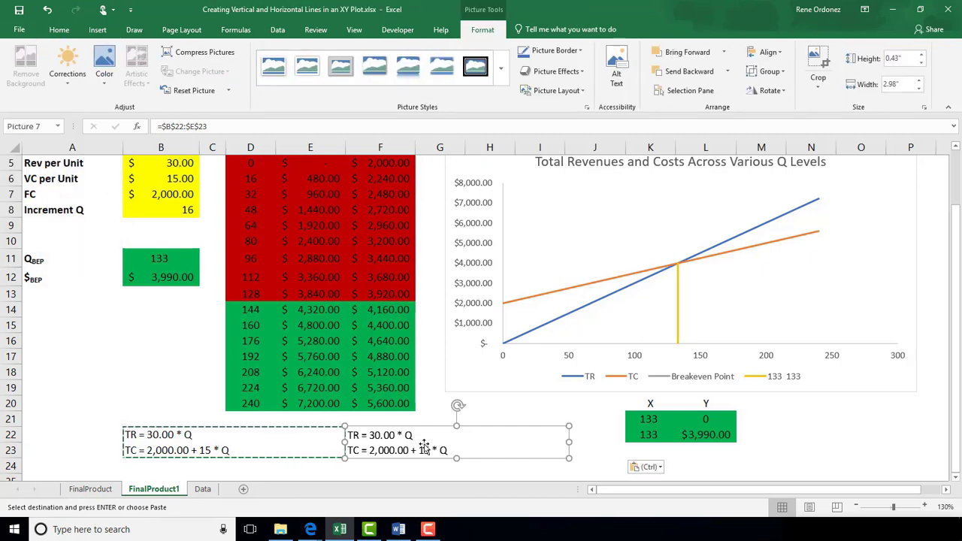
left_click_drag(424, 447, 447, 441)
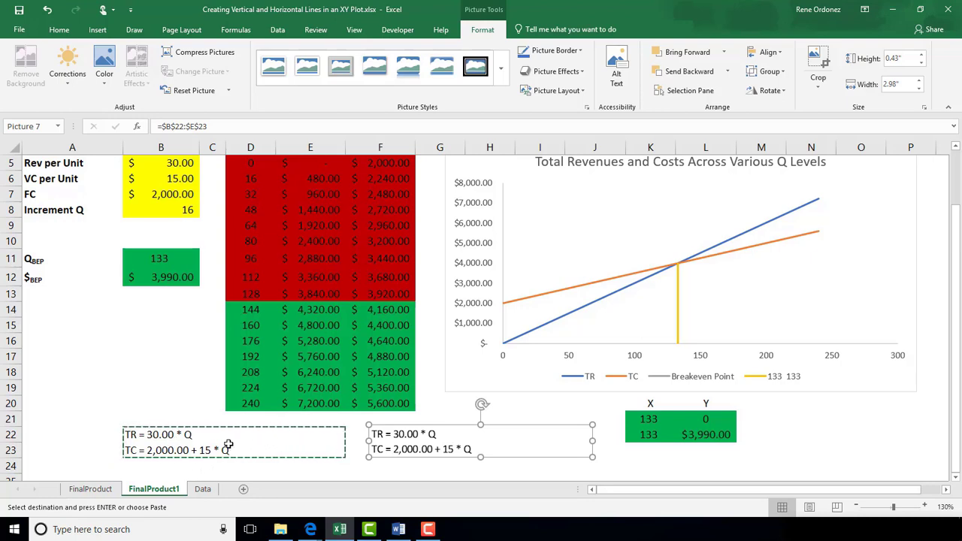
Step: Set the fixed cost (FC) in B7 to 3000
left_click(168, 194)
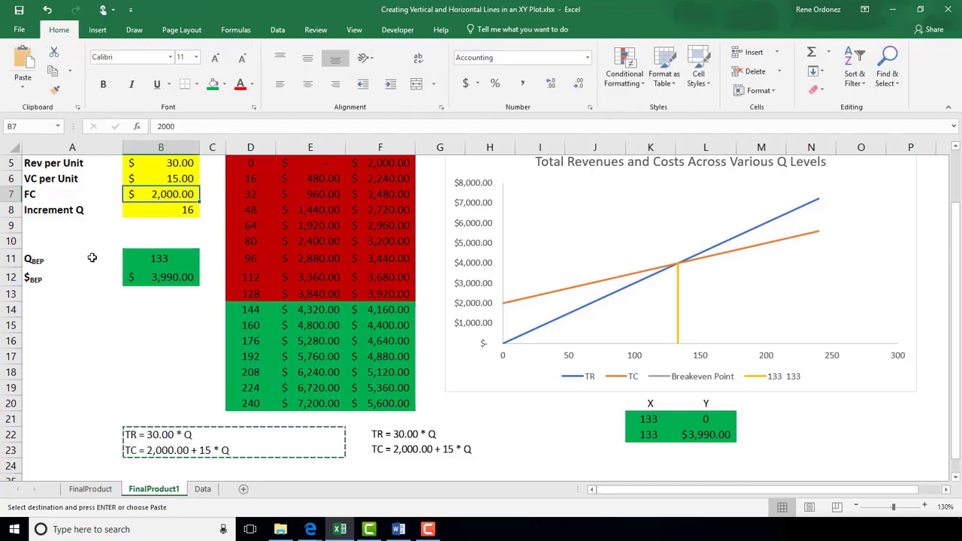
type("3000")
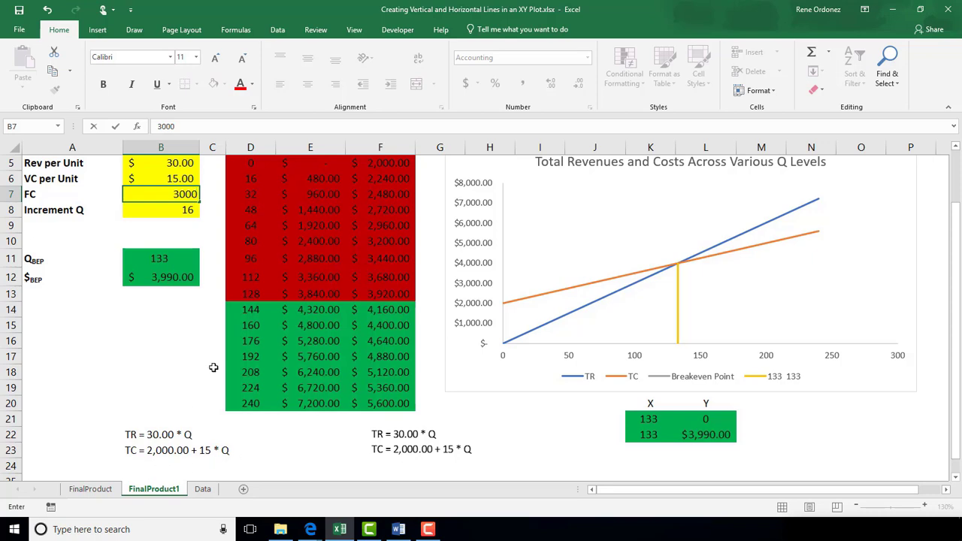
key("Return")
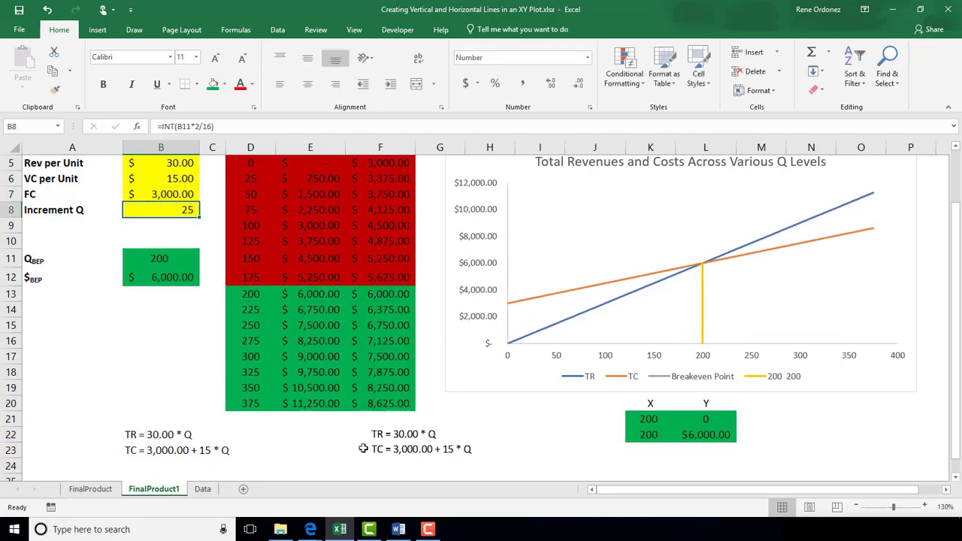
Step: Move the linked equation picture onto the chart, just below its title and above the TR and TC lines
left_click(497, 438)
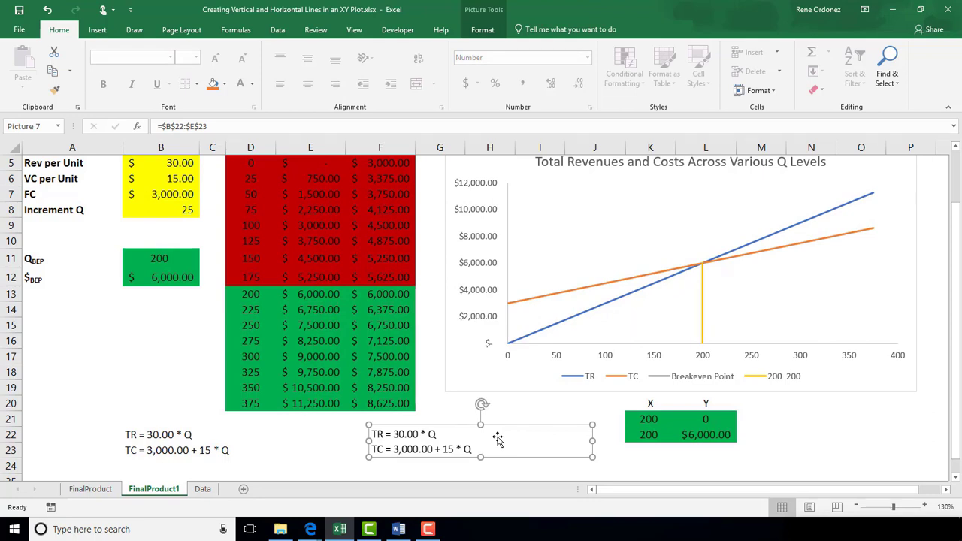
left_click_drag(497, 436, 661, 203)
scroll(333, 163, "up", 1)
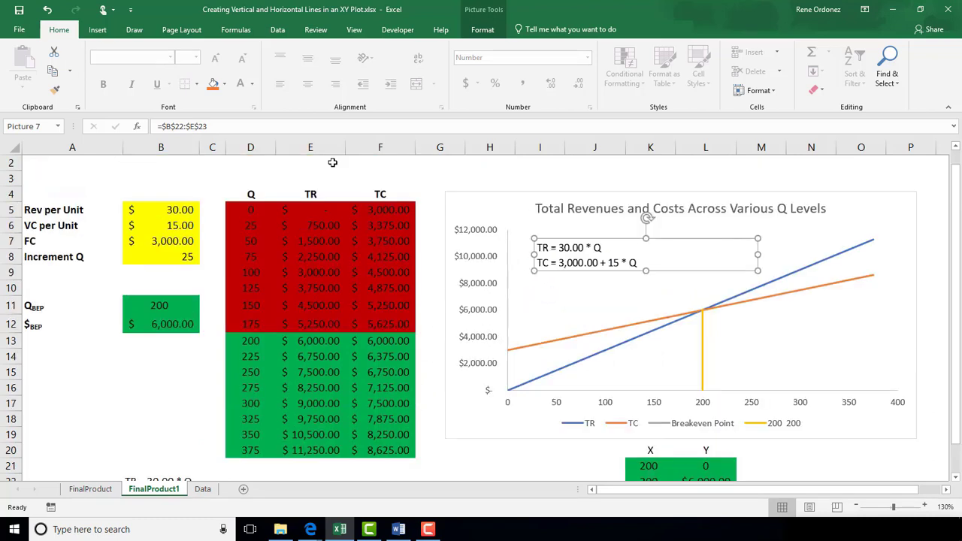
Step: Set the revenue per unit in B5 to 25
left_click(189, 209)
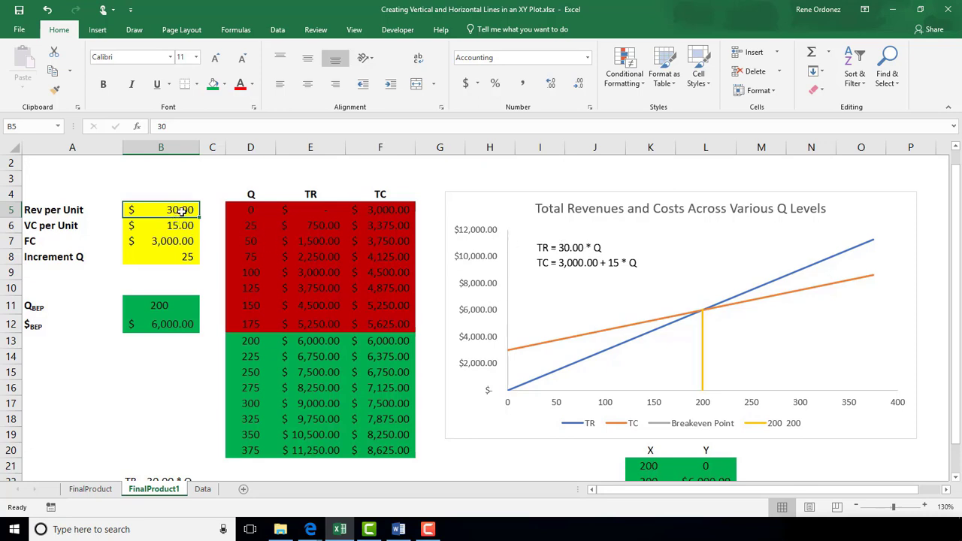
type("25")
key("Return")
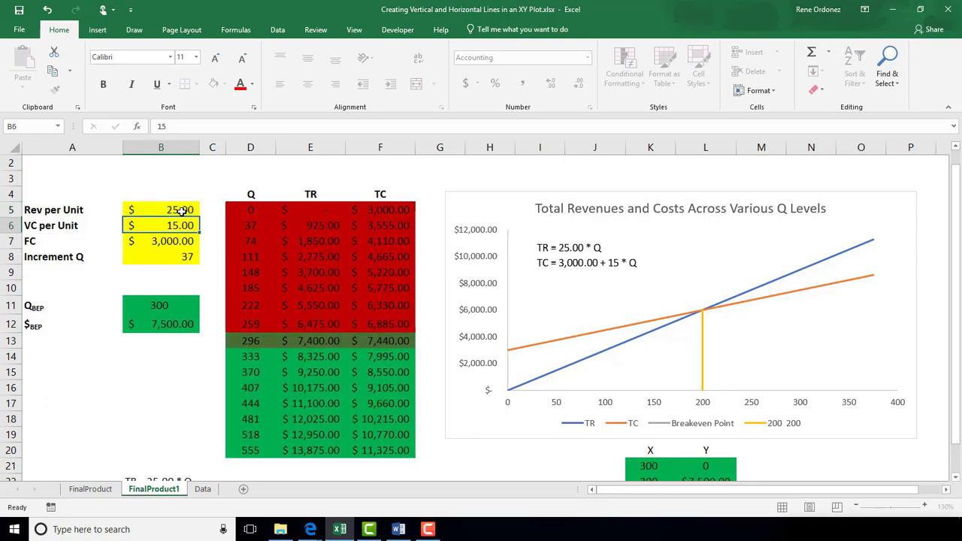